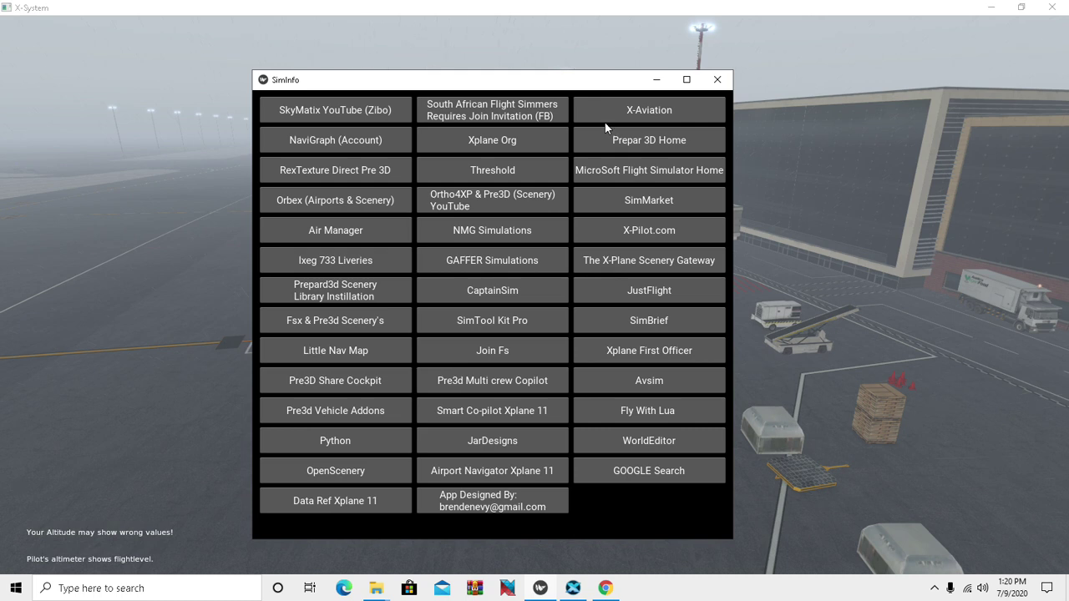
# Reposition the SimInfo window a few times, then drag it down off the screen.
pyautogui.moveTo(511, 84); pyautogui.dragTo(681, 80)
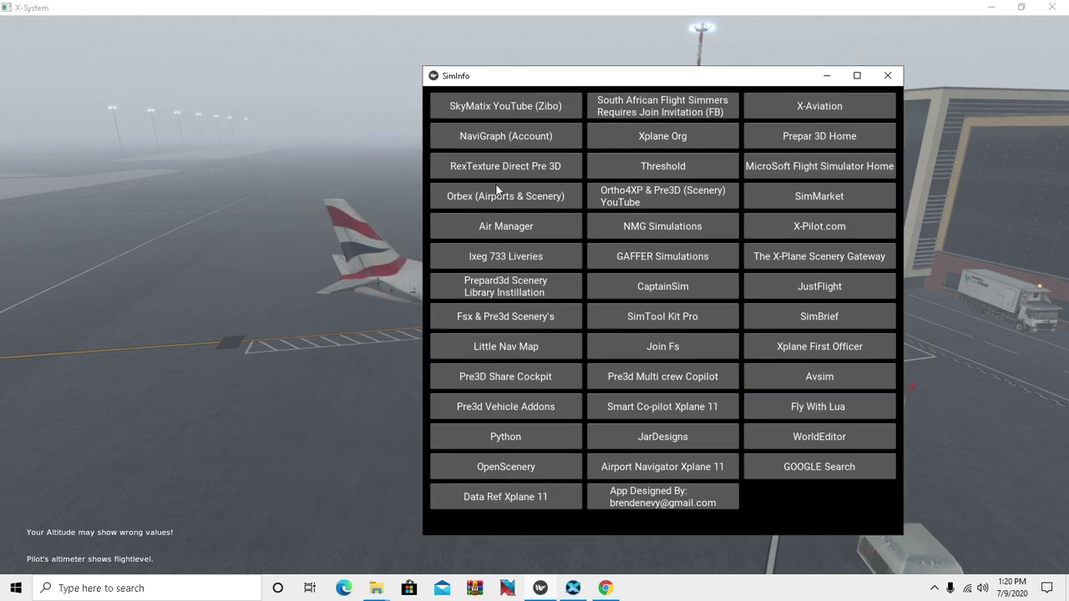
pyautogui.moveTo(615, 82); pyautogui.dragTo(664, 69)
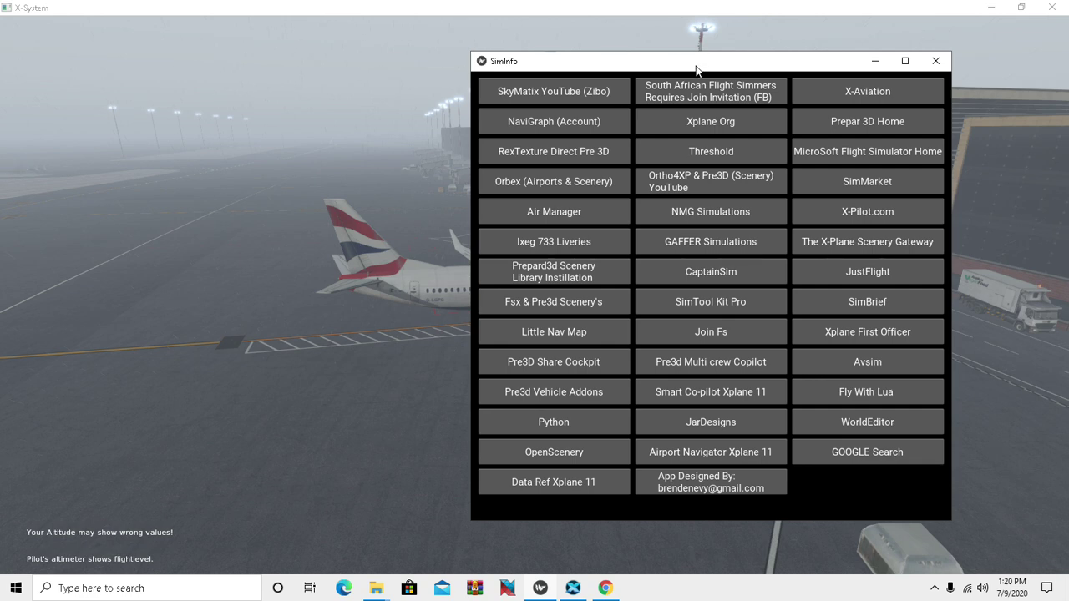
pyautogui.moveTo(700, 69); pyautogui.dragTo(651, 72)
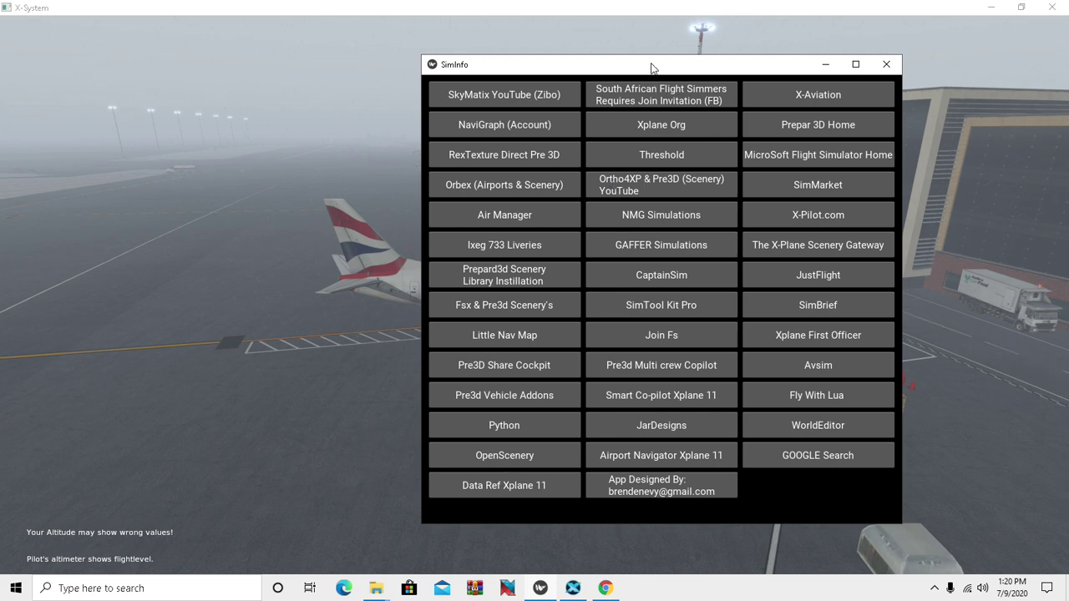
pyautogui.moveTo(652, 68); pyautogui.dragTo(695, 72)
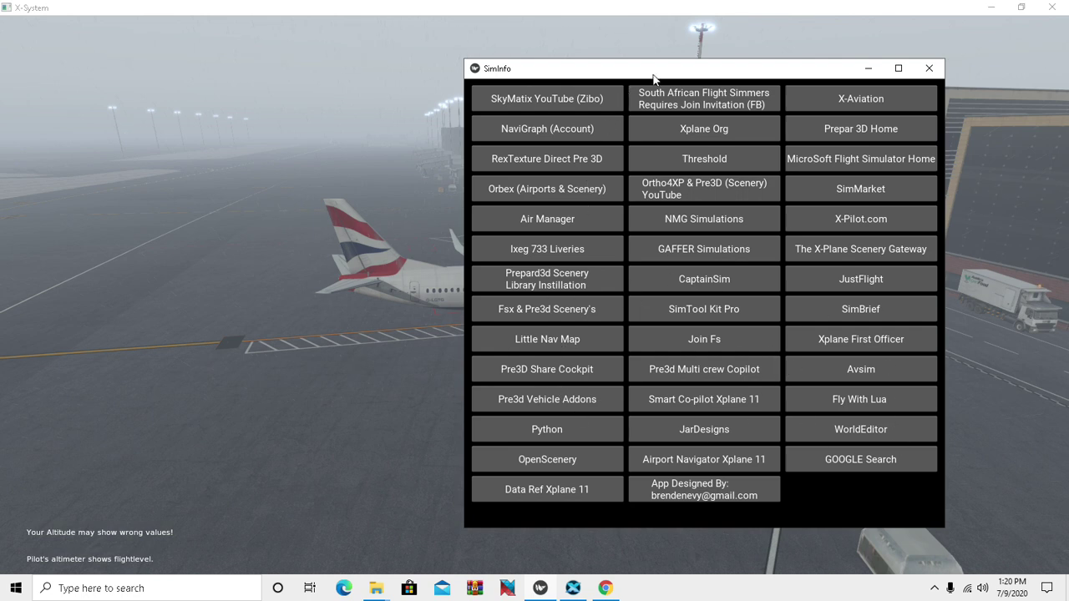
pyautogui.moveTo(666, 76)
pyautogui.mouseDown()
pyautogui.moveTo(637, 90)
pyautogui.moveTo(640, 112)
pyautogui.moveTo(614, 96)
pyautogui.moveTo(518, 216)
pyautogui.moveTo(318, 333)
pyautogui.moveTo(318, 590)
pyautogui.mouseUp()
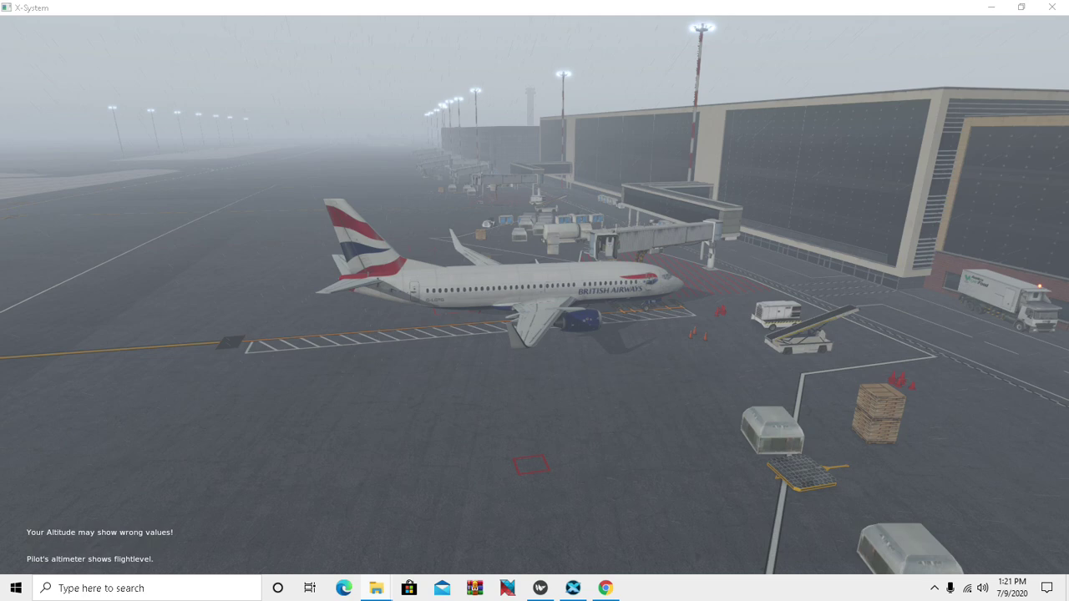
# Launch Flight Sim Info from the Application folder in File Explorer.
pyautogui.moveTo(632, 460); pyautogui.dragTo(632, 108)
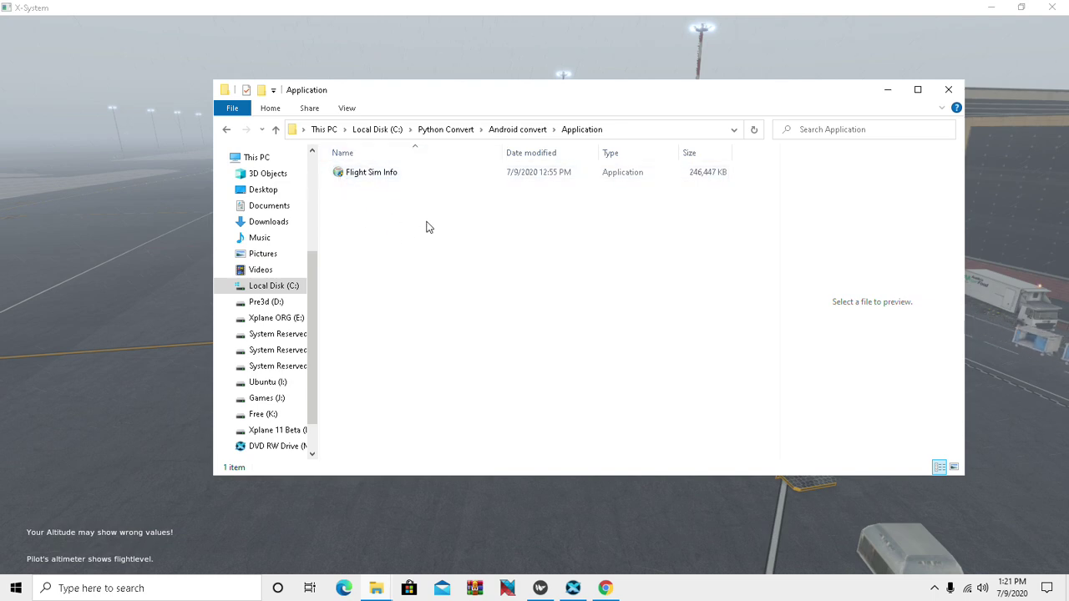
pyautogui.doubleClick(339, 175)
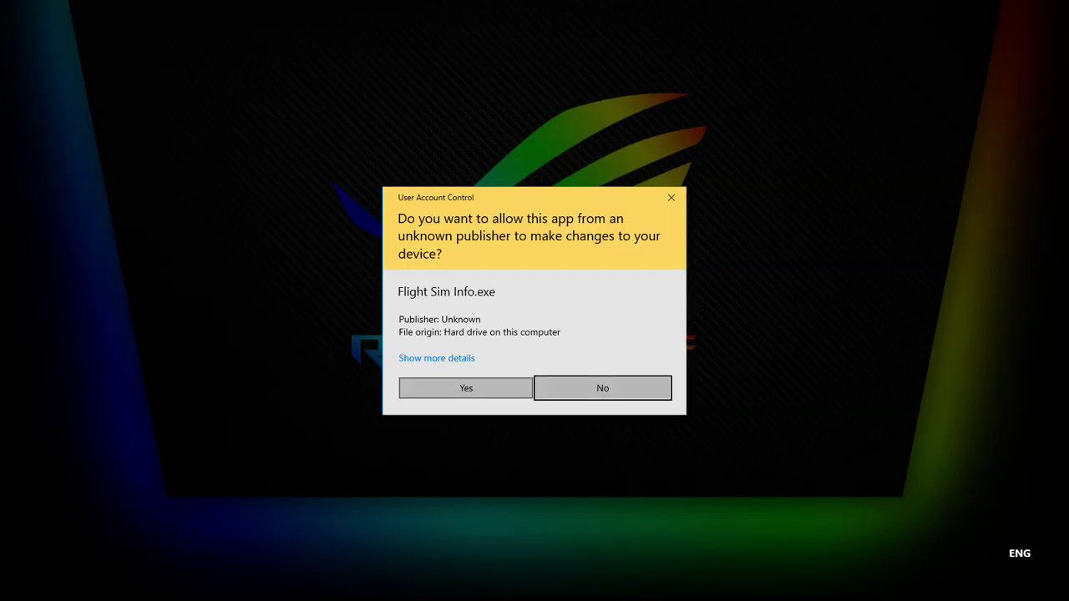
# Approve the UAC prompt and install into the default C:\Python Convert\Android convert\Application folder.
pyautogui.click(480, 391)
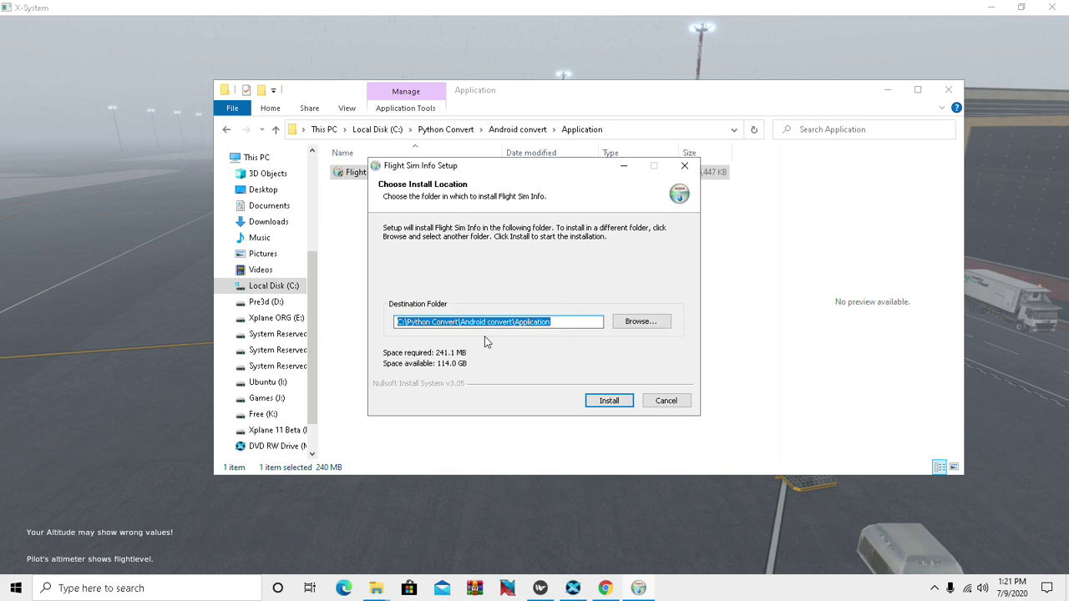
pyautogui.click(647, 326)
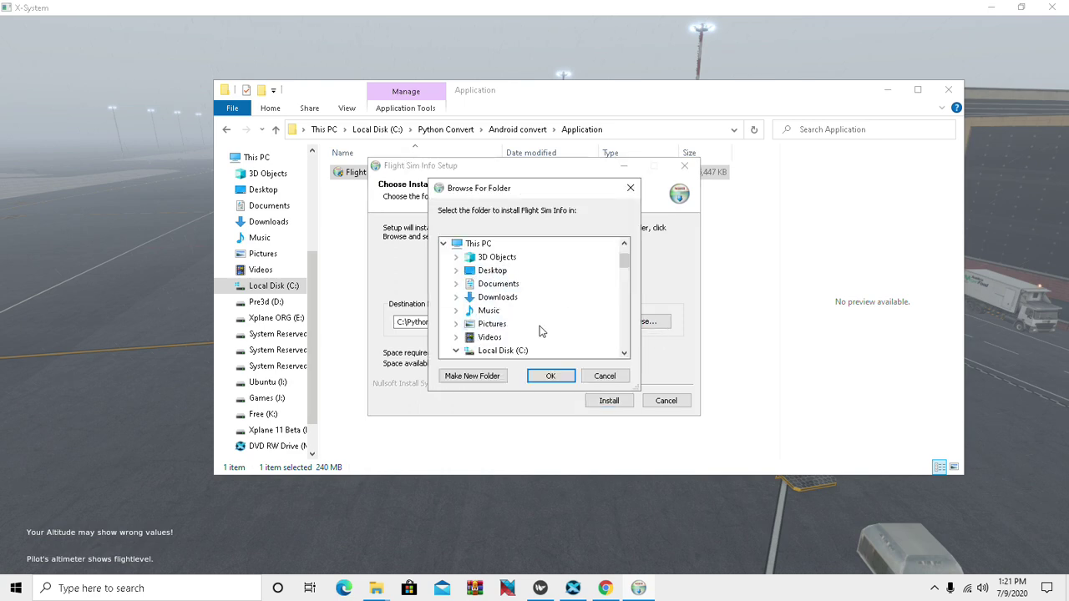
pyautogui.click(611, 375)
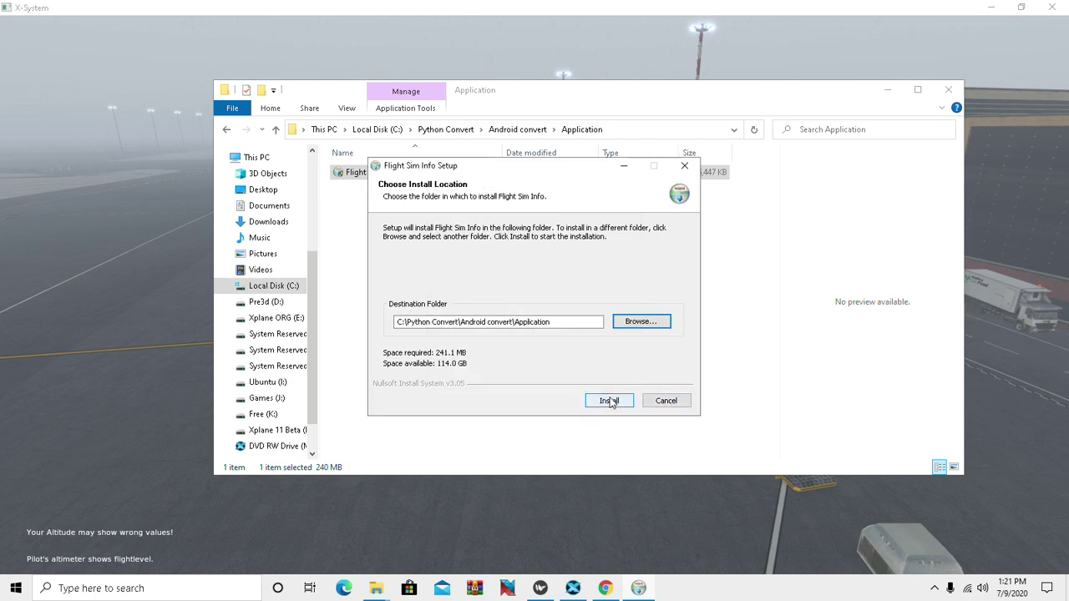
pyautogui.click(672, 402)
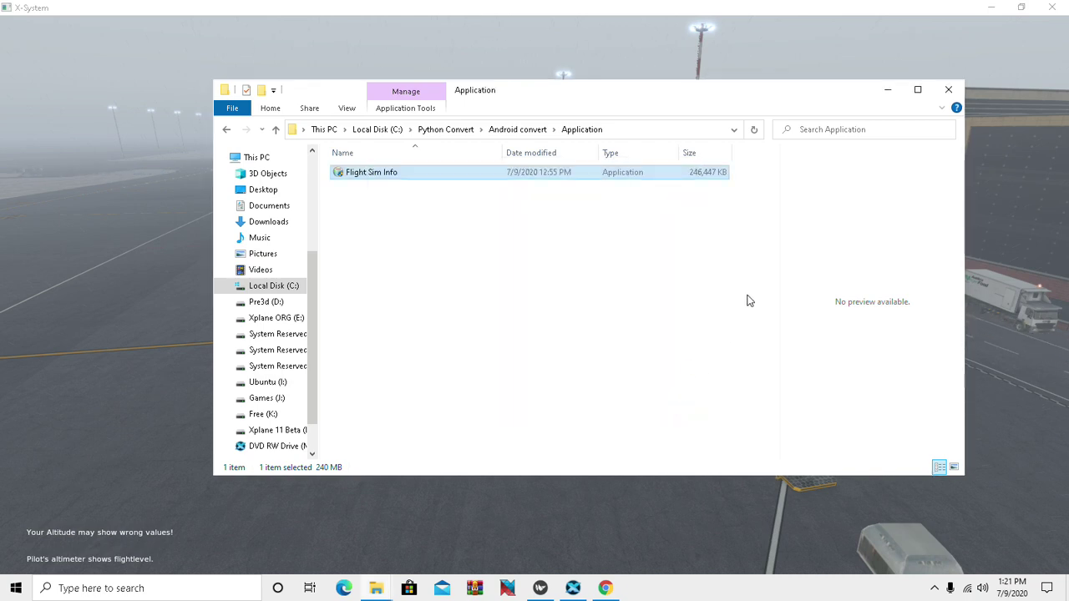
# Open the desktop Flight Sim Info folder over a windowed X-Plane and close SimInfo.
pyautogui.click(886, 88)
pyautogui.click(1019, 7)
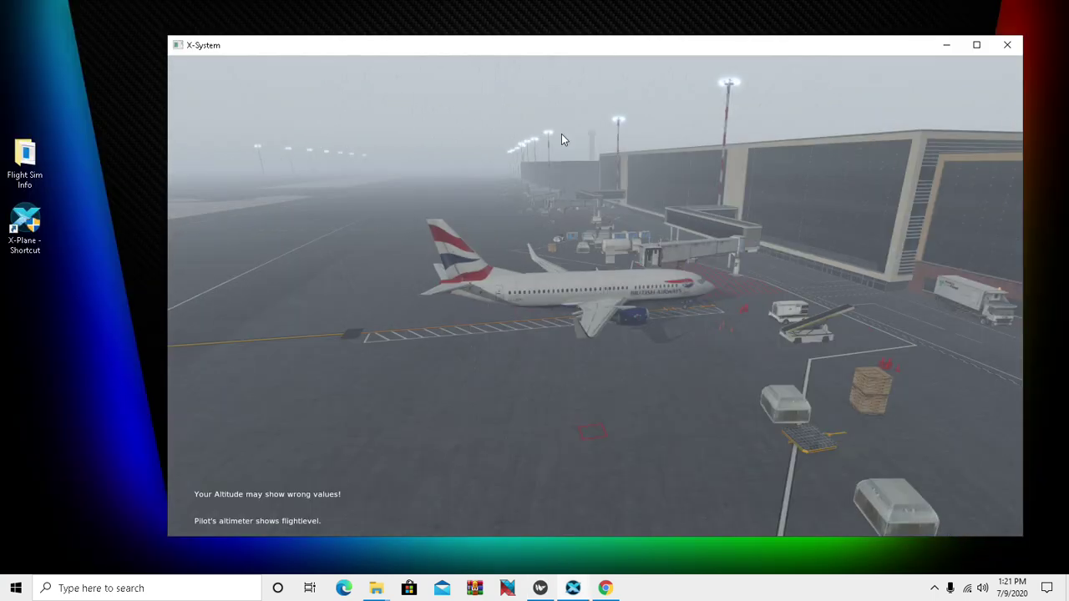
pyautogui.doubleClick(25, 159)
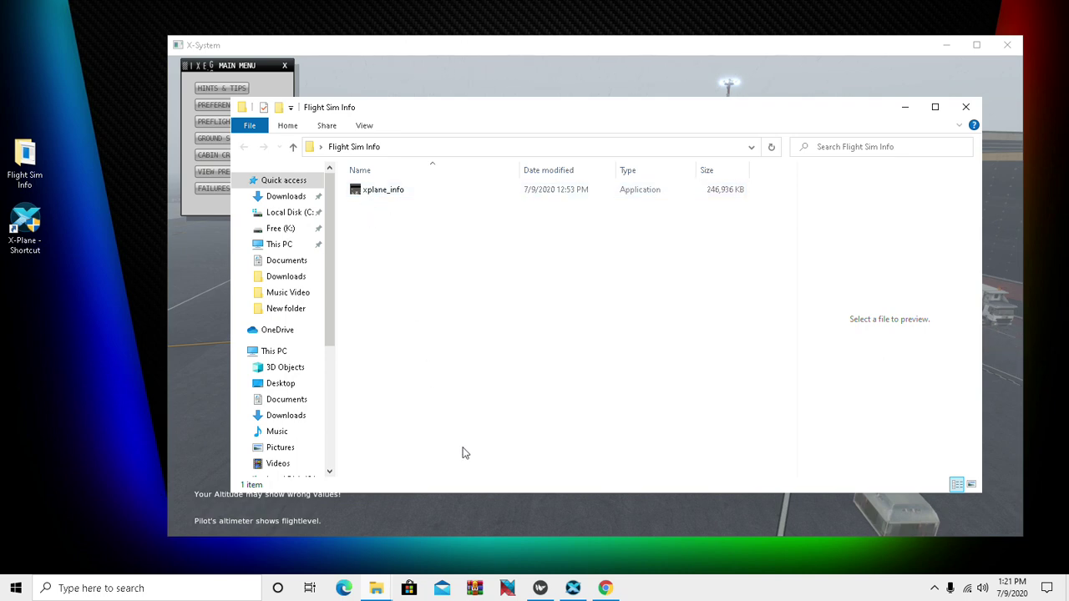
pyautogui.moveTo(635, 394); pyautogui.dragTo(828, 114)
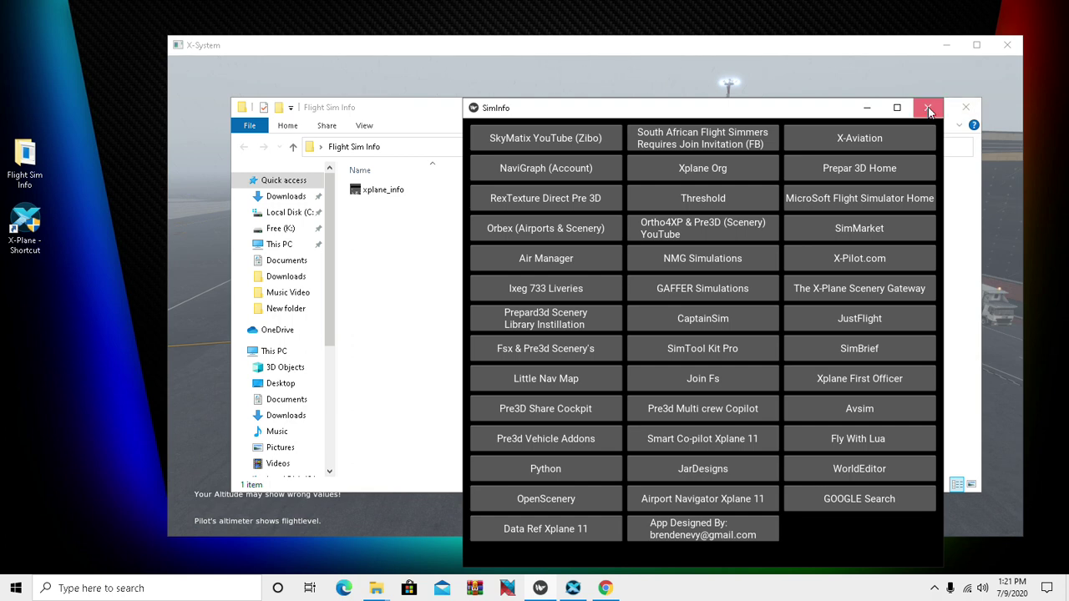
pyautogui.click(927, 108)
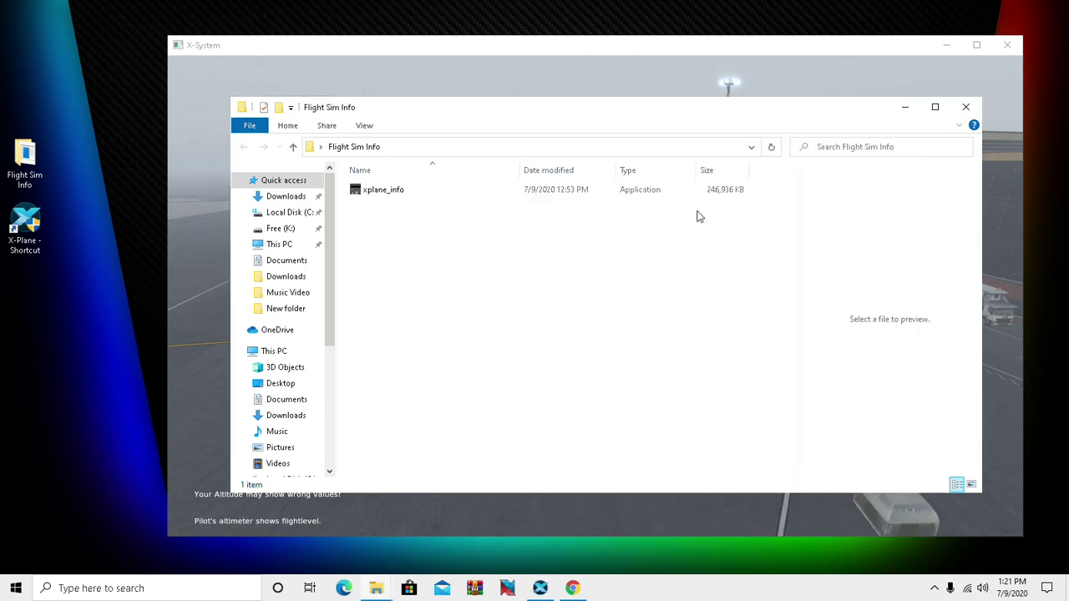
# Run xplane_info, enlarge SimInfo and move it left, then close the Flight Sim Info folder.
pyautogui.doubleClick(356, 189)
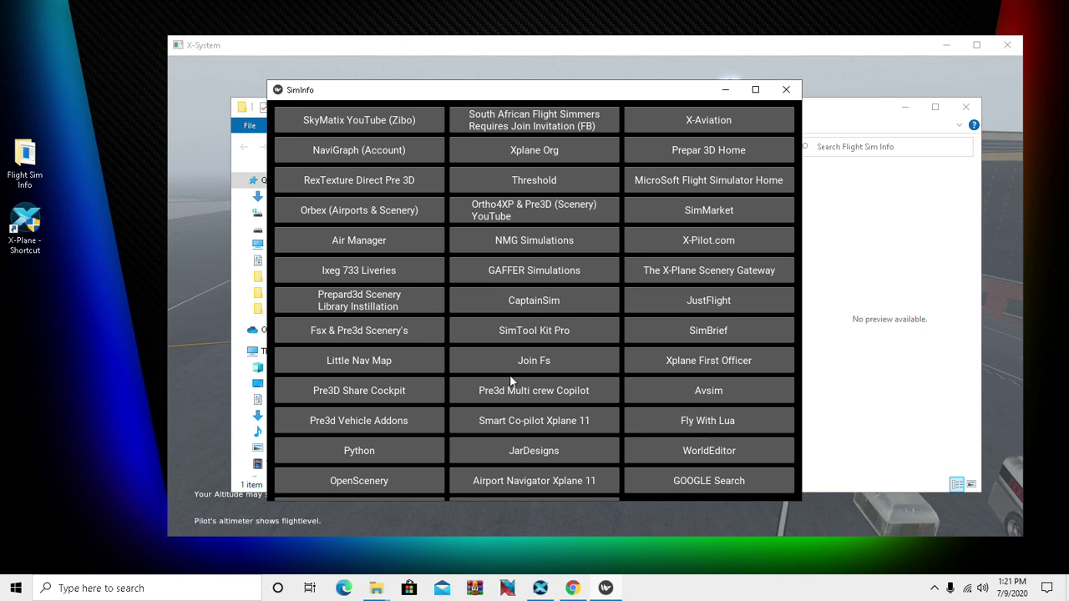
pyautogui.moveTo(530, 500); pyautogui.dragTo(529, 531)
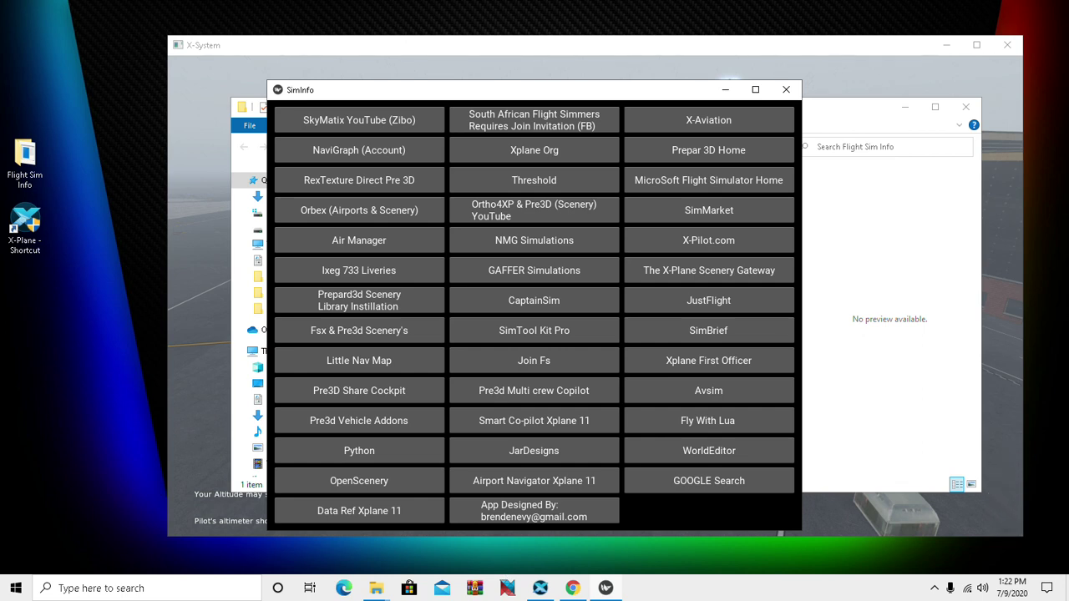
pyautogui.moveTo(587, 99); pyautogui.dragTo(394, 87)
pyautogui.click(588, 87)
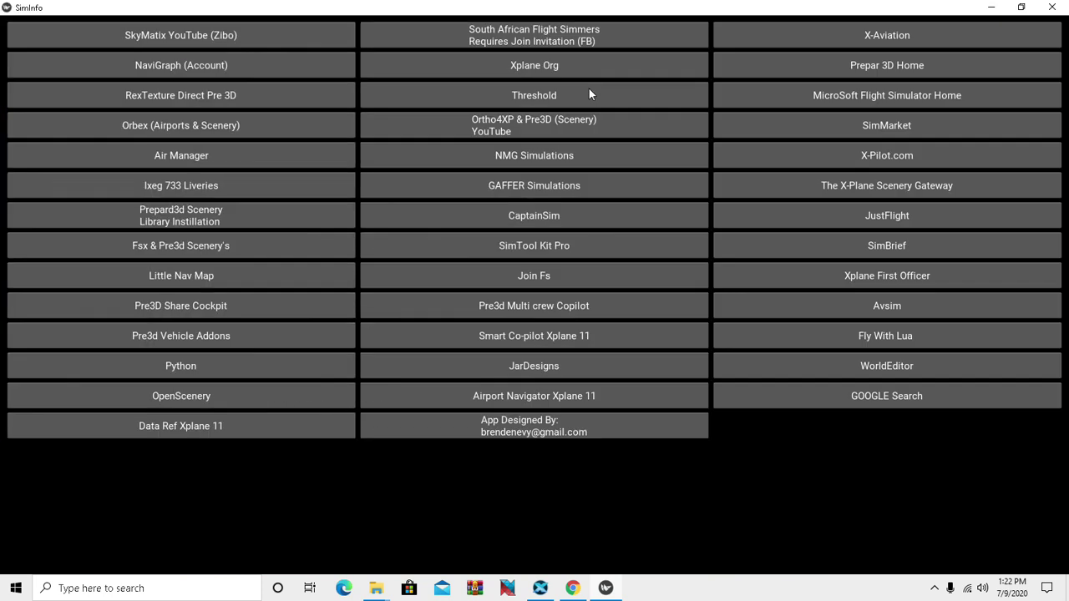
pyautogui.click(1020, 6)
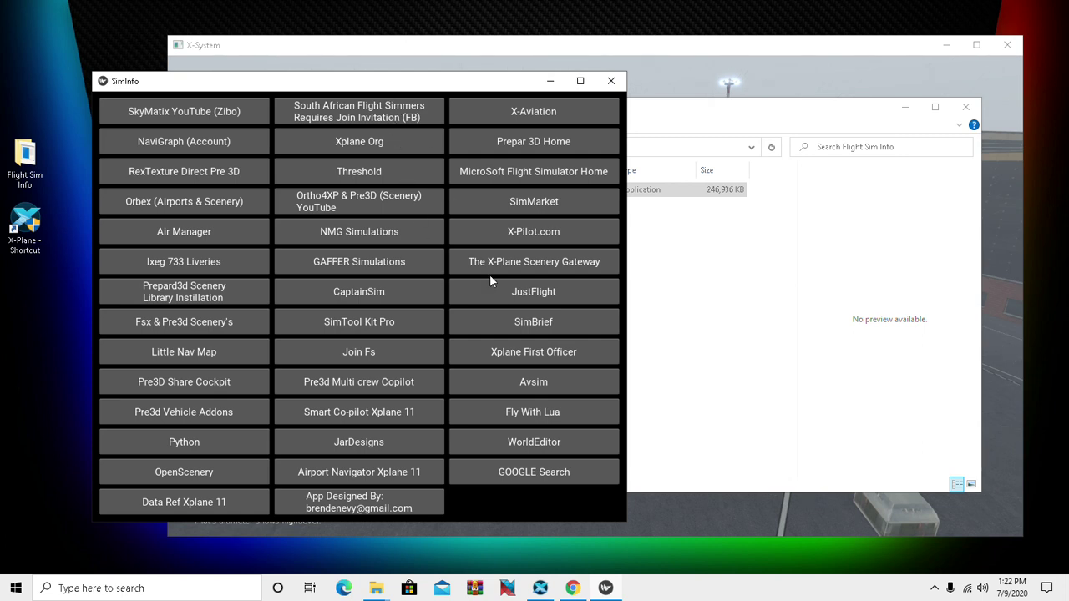
pyautogui.moveTo(352, 88); pyautogui.dragTo(332, 86)
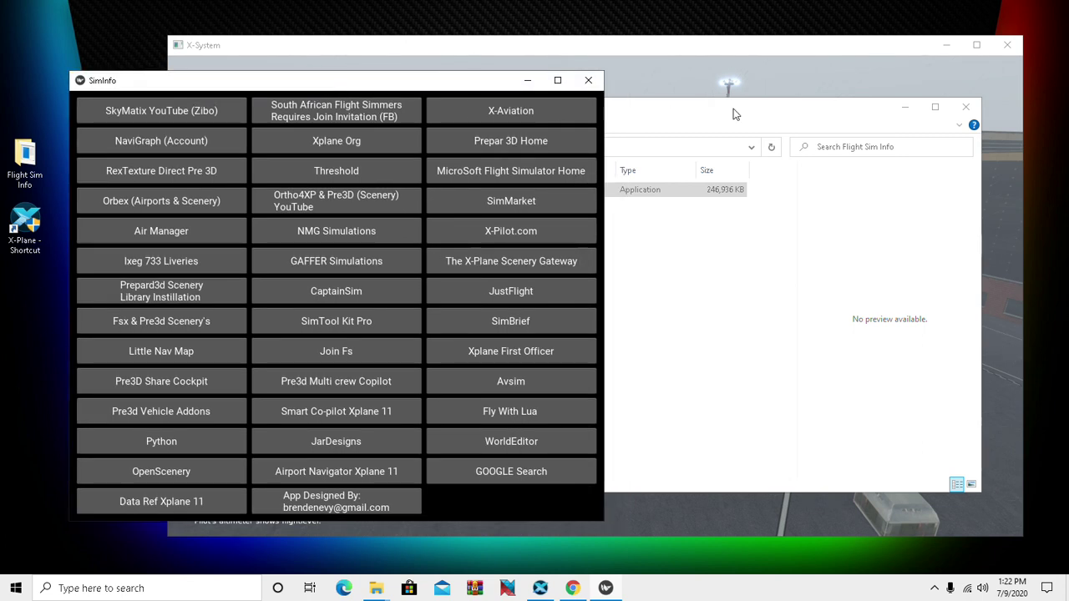
pyautogui.click(966, 107)
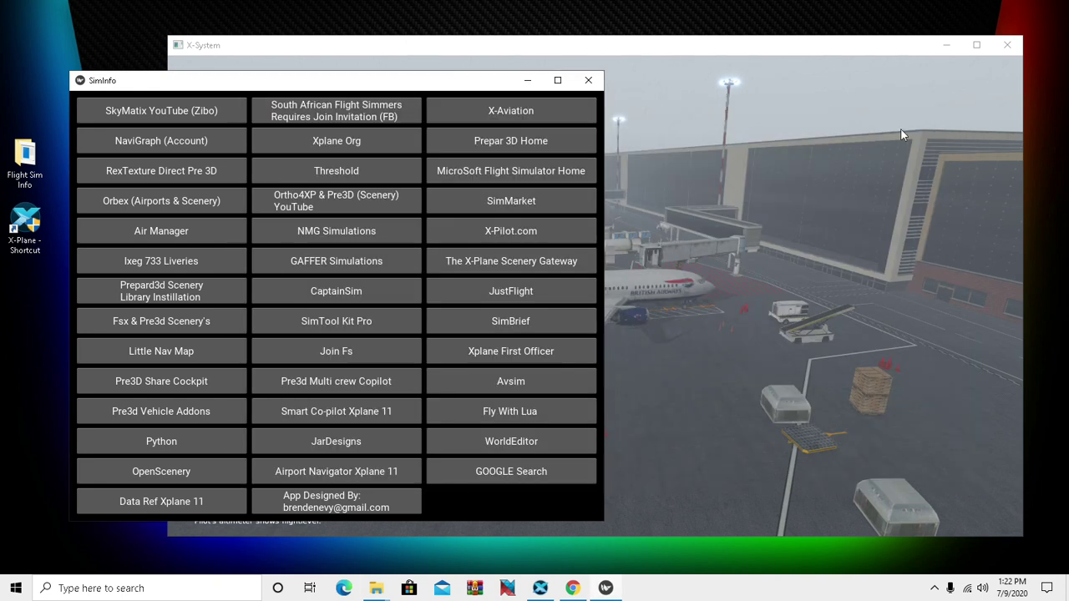
# Open SimInfo's SkyMatix YouTube (Zibo) link and scroll through the skymatix search results.
pyautogui.click(151, 113)
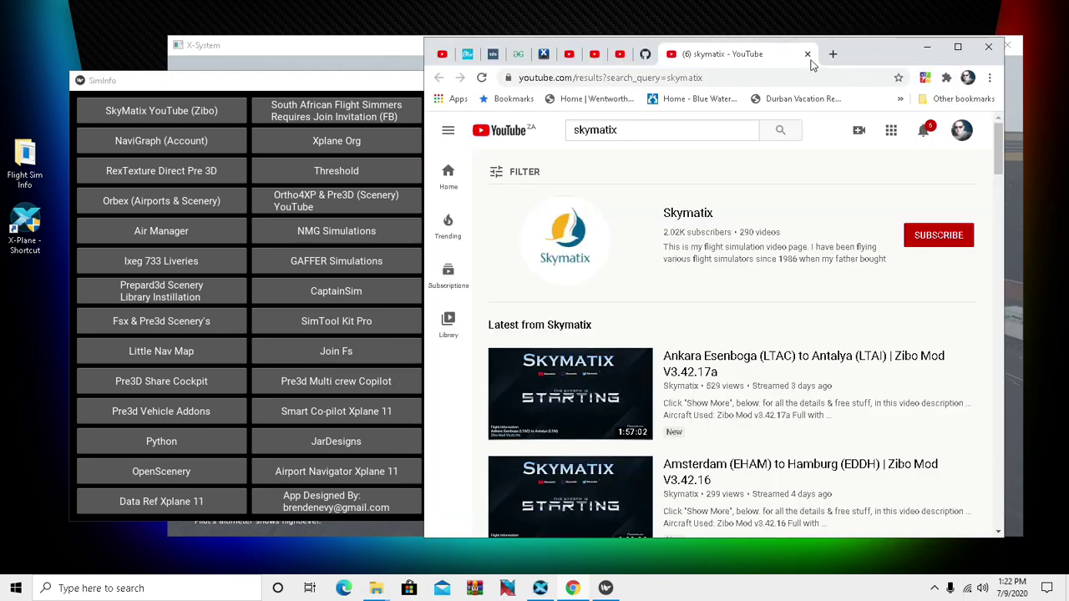
pyautogui.click(807, 53)
pyautogui.click(153, 112)
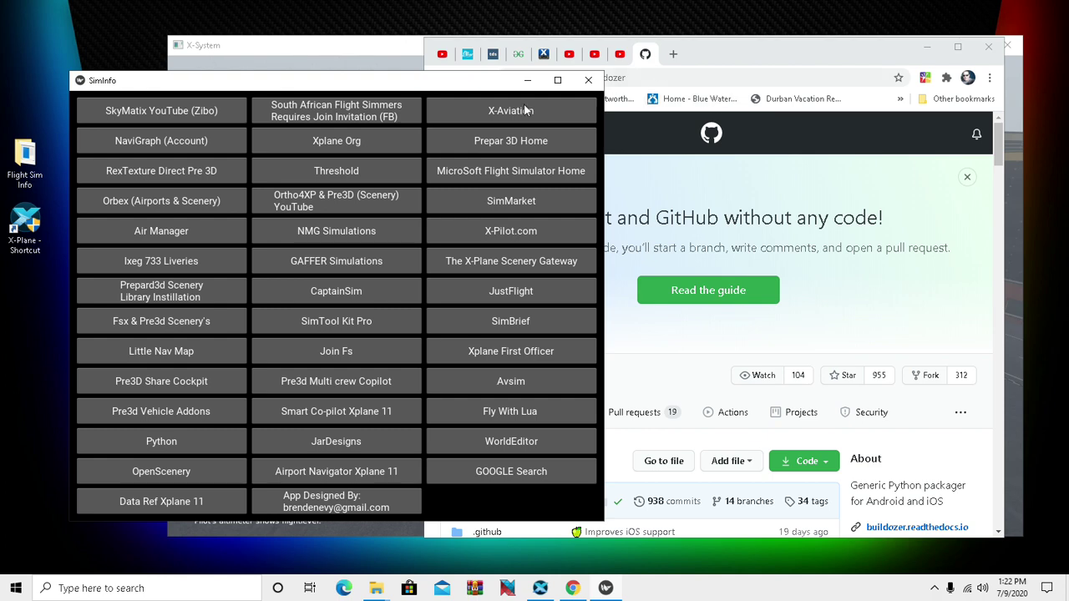
pyautogui.click(184, 111)
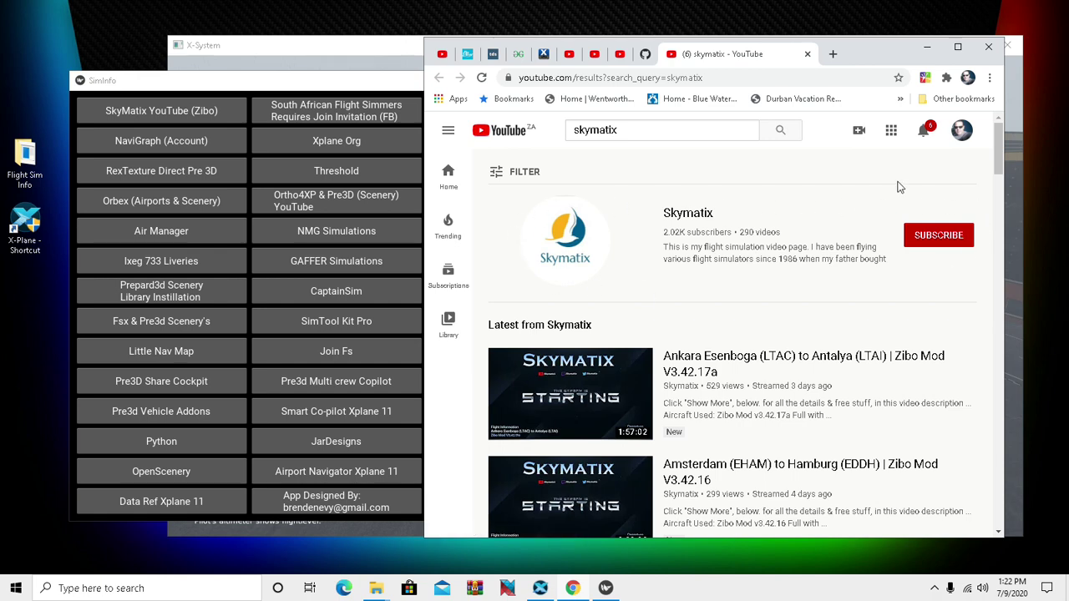
pyautogui.scroll(-2, 720, 330)
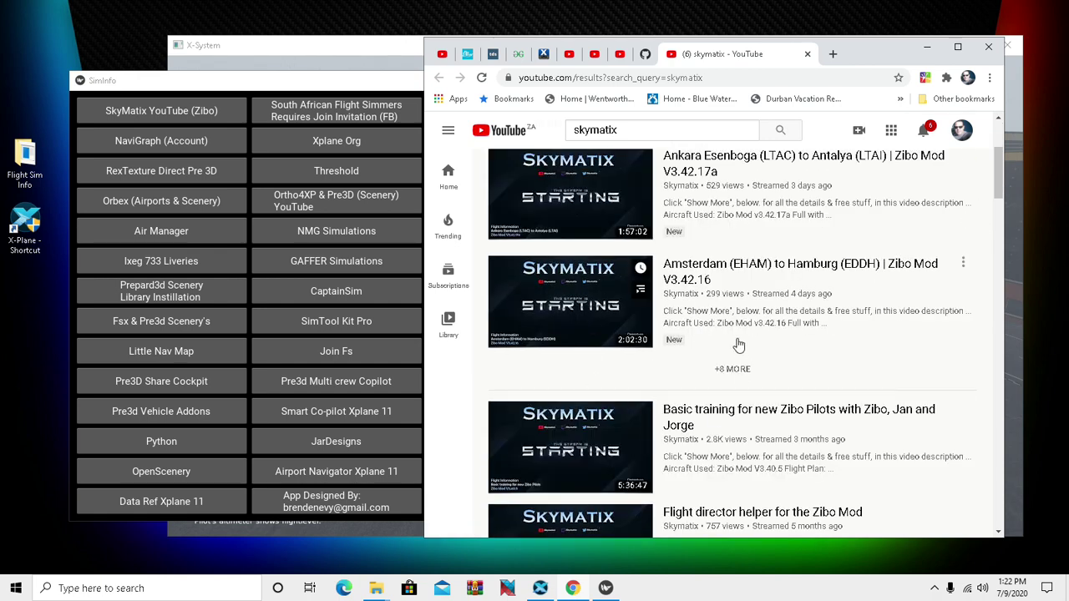
pyautogui.scroll(-1, 723, 346)
pyautogui.scroll(-1, 727, 359)
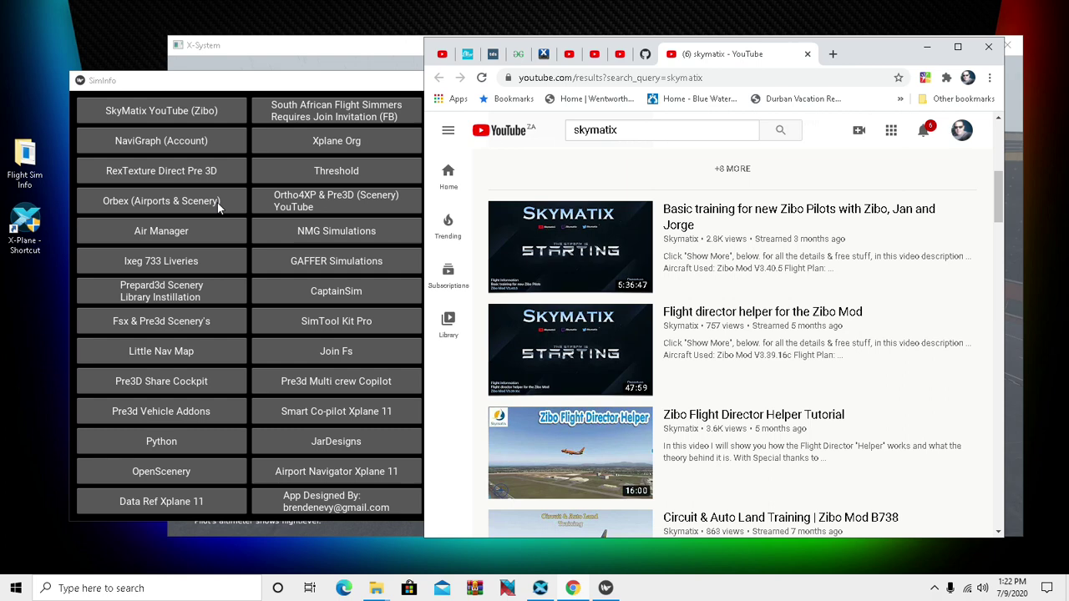
# Open the Xplane Org and Prepar3D Scenery Library Installation links, then scroll the Prepar3D page.
pyautogui.click(332, 141)
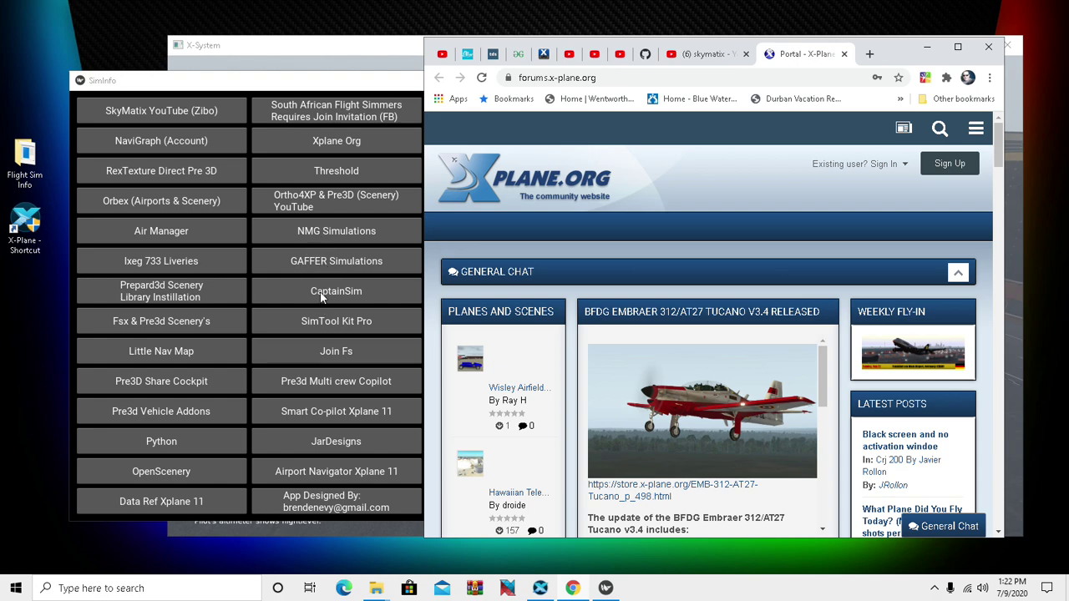
pyautogui.click(187, 298)
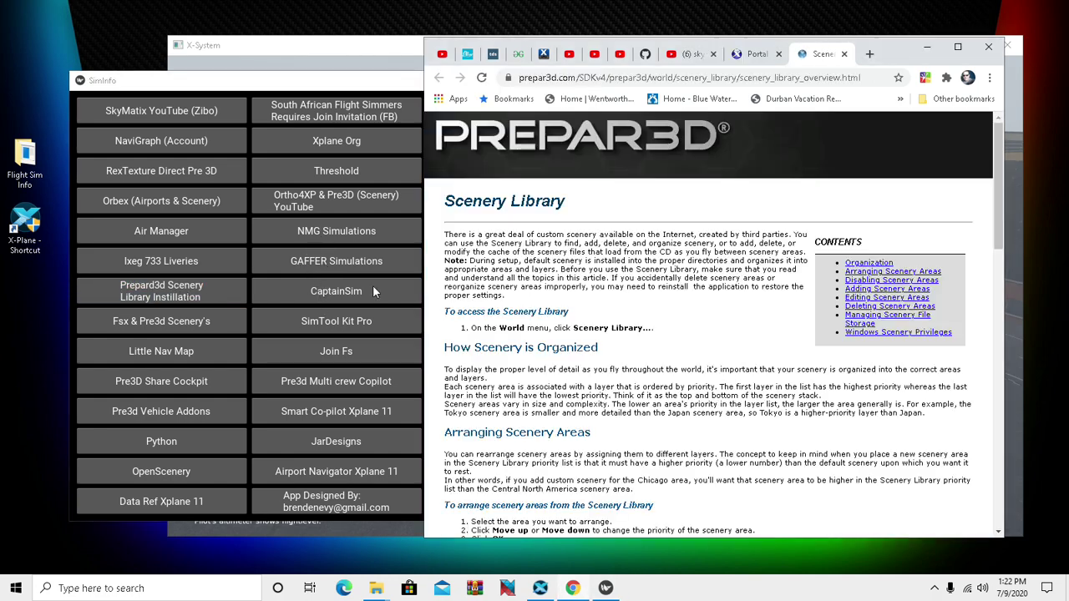
pyautogui.scroll(-15, 729, 238)
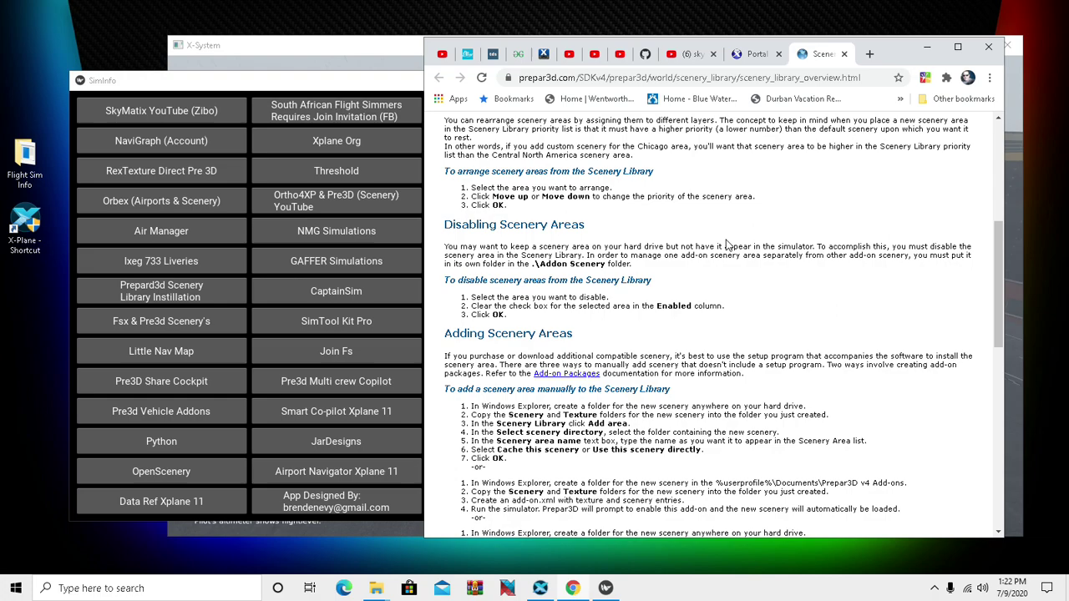
pyautogui.scroll(12, 720, 248)
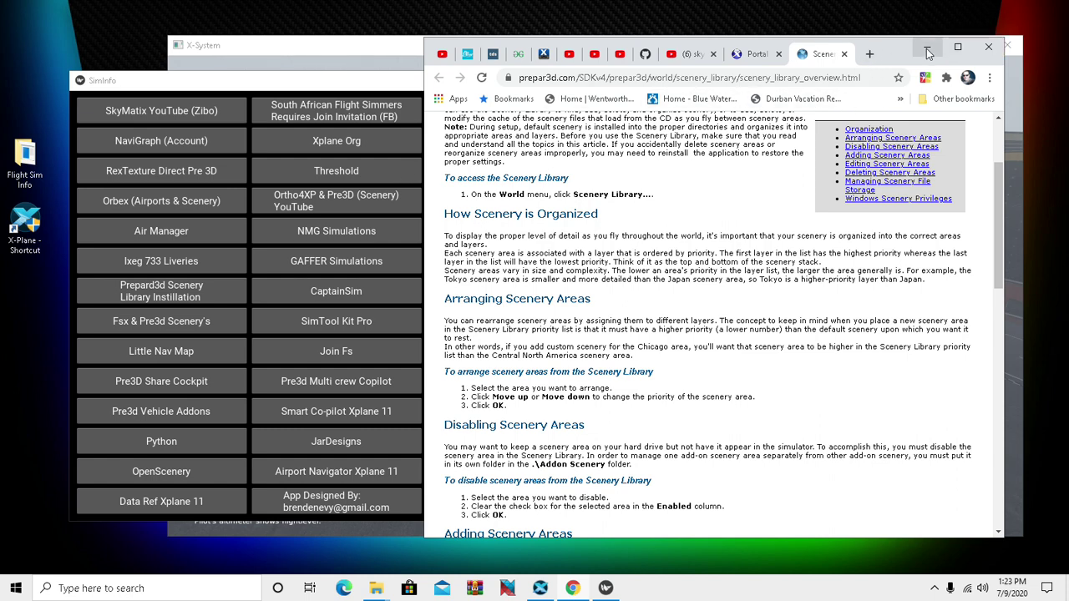
# Close Chrome and SimInfo, then send xplane_info to the desktop as a shortcut.
pyautogui.click(996, 50)
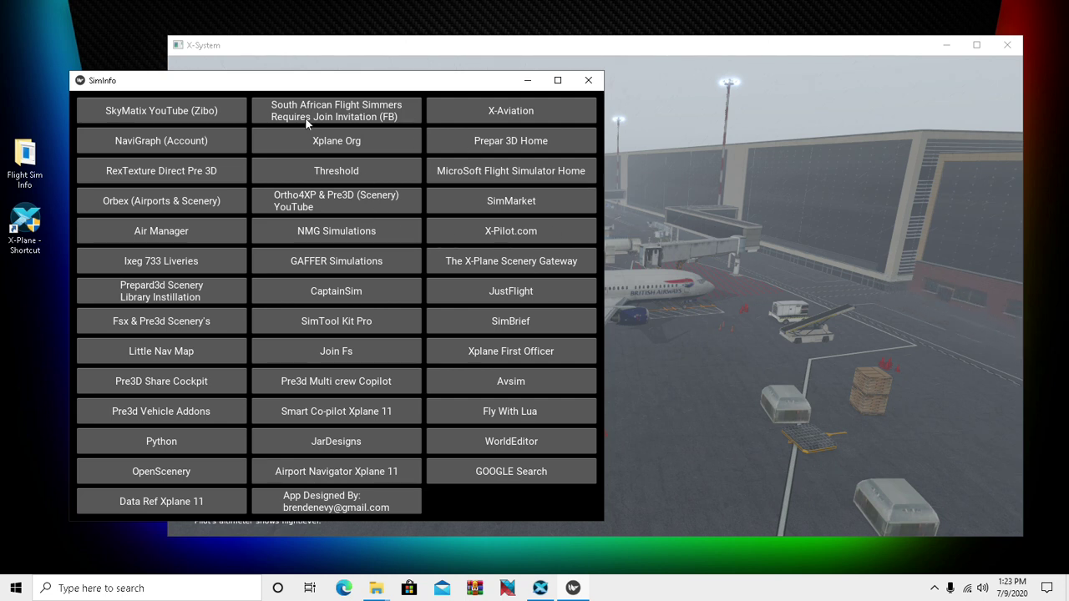
pyautogui.click(588, 80)
pyautogui.doubleClick(25, 158)
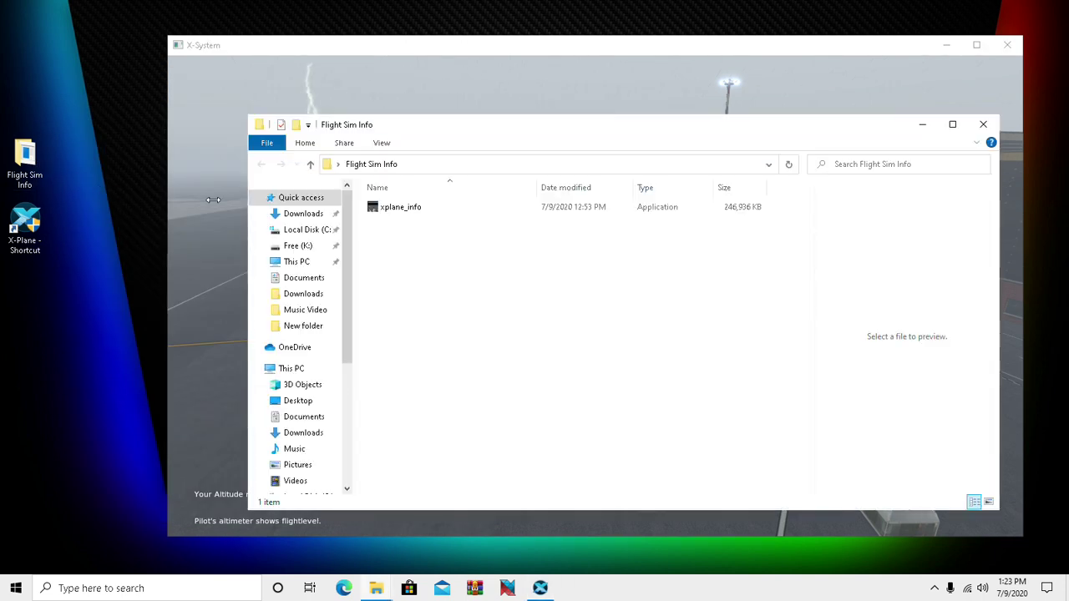
pyautogui.rightClick(380, 207)
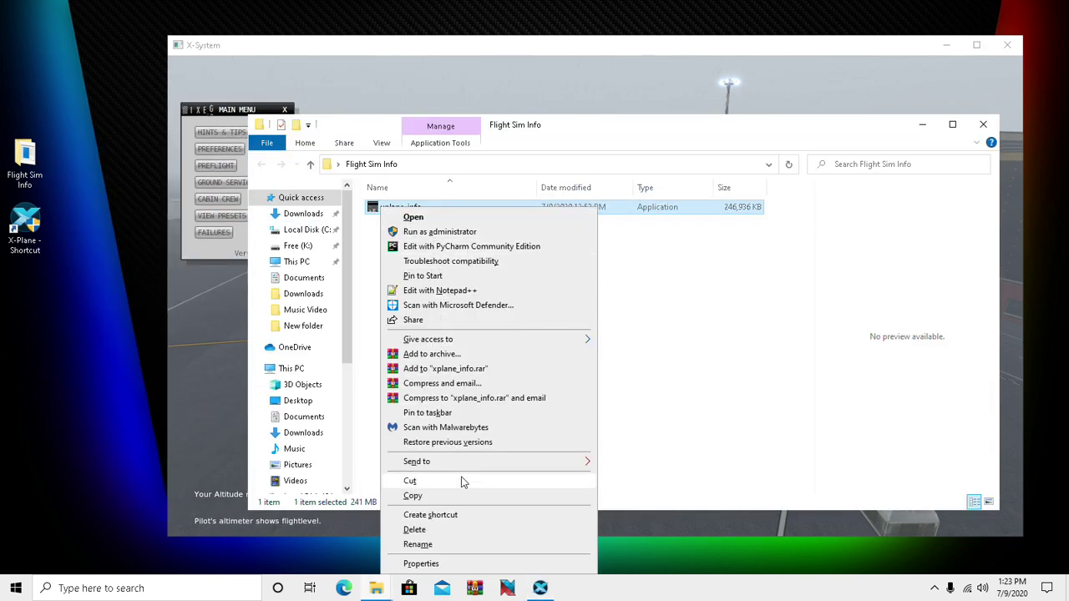
pyautogui.moveTo(539, 463)
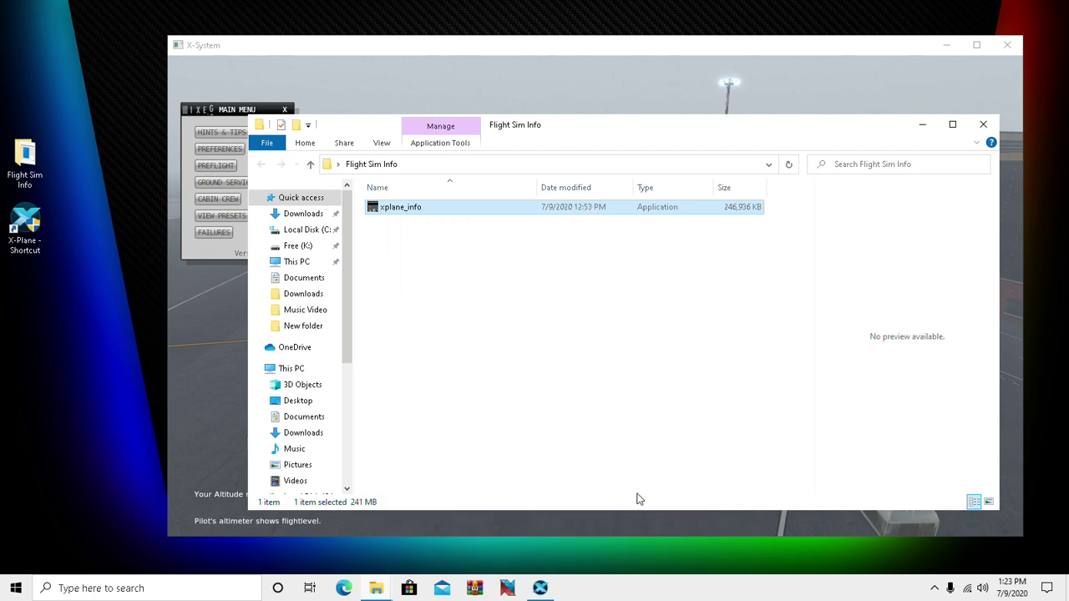
pyautogui.click(639, 493)
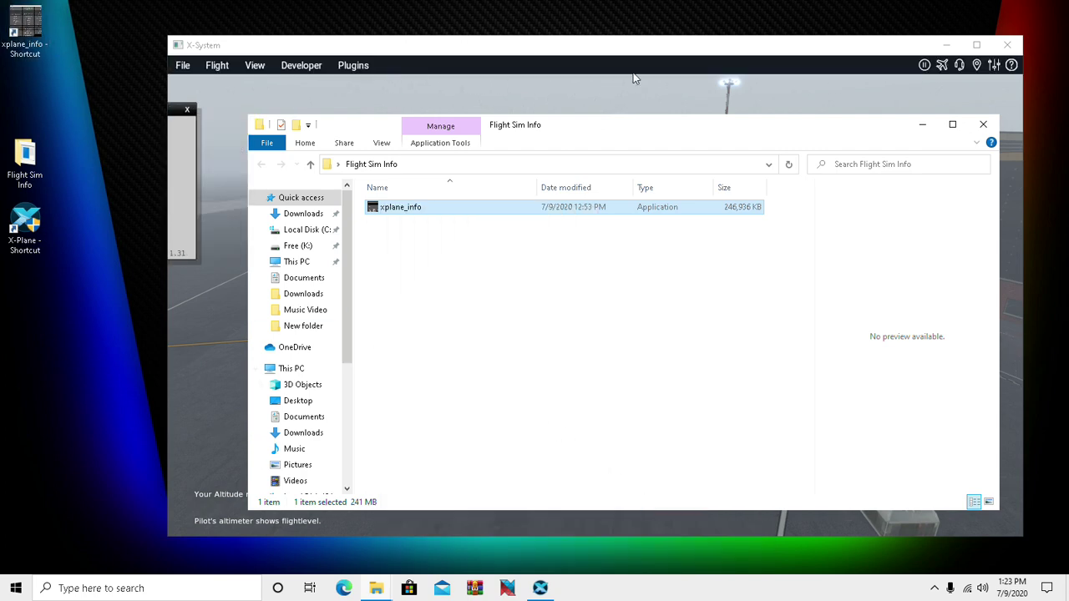
# Run SimInfo from the xplane_info shortcut, enlarge it to show all buttons, close it, and maximize X-Plane.
pyautogui.click(983, 123)
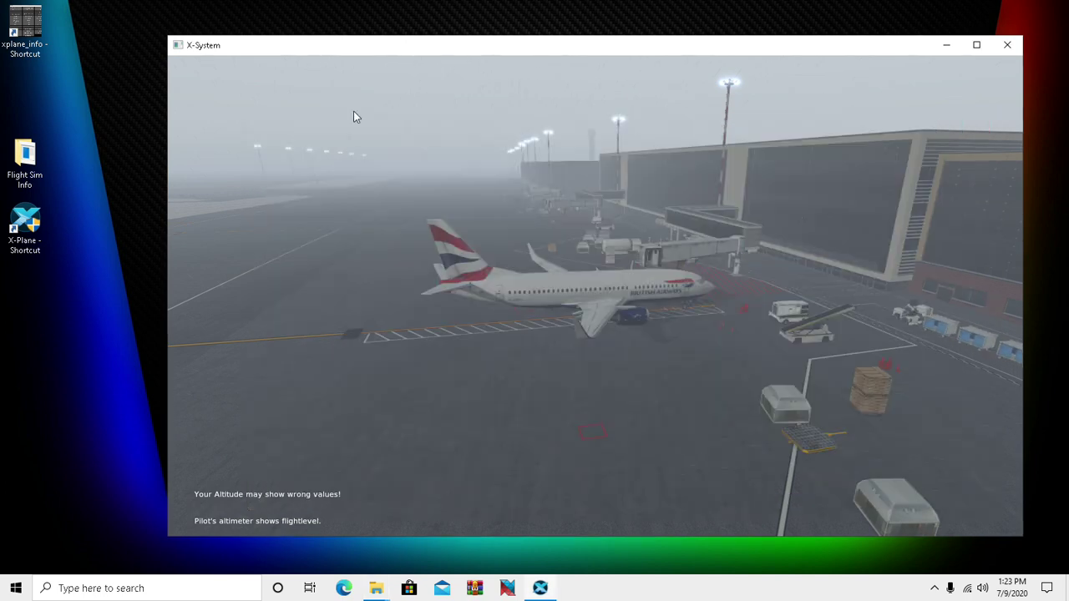
pyautogui.doubleClick(25, 25)
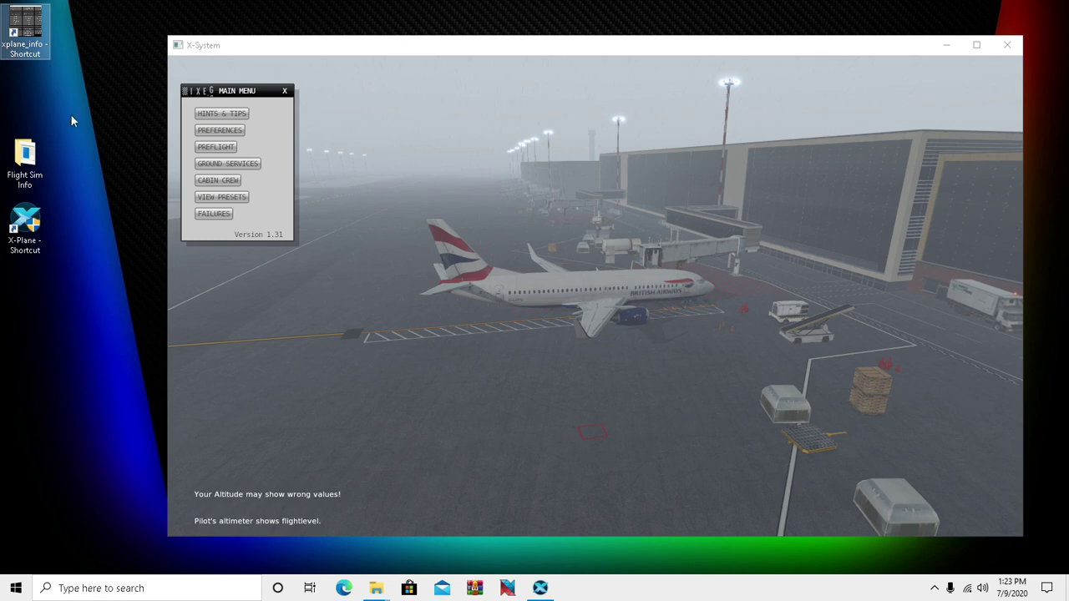
pyautogui.press('Return')
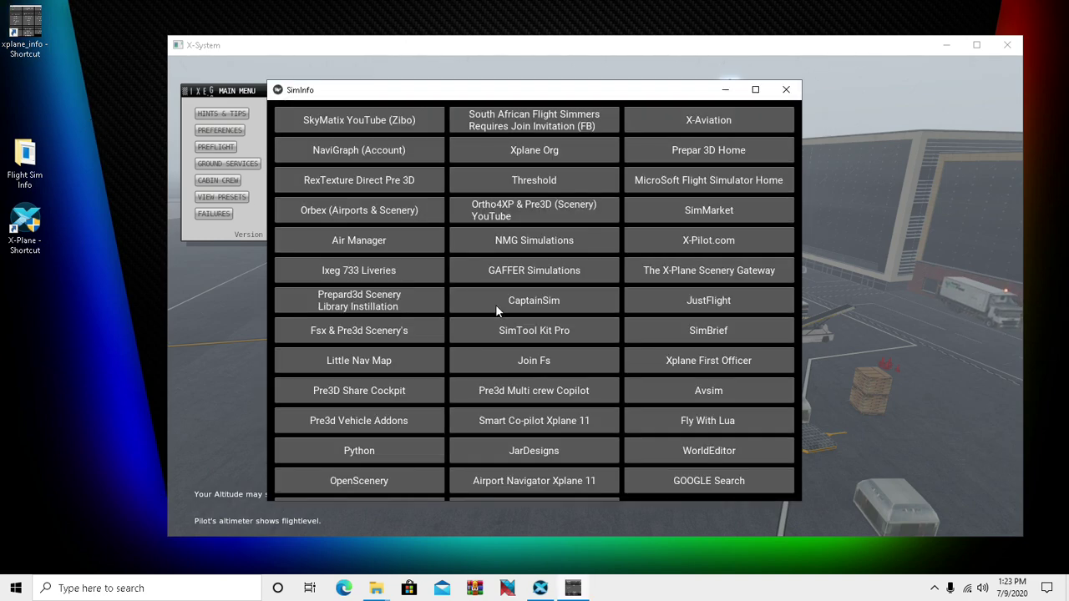
pyautogui.moveTo(647, 499); pyautogui.dragTo(659, 562)
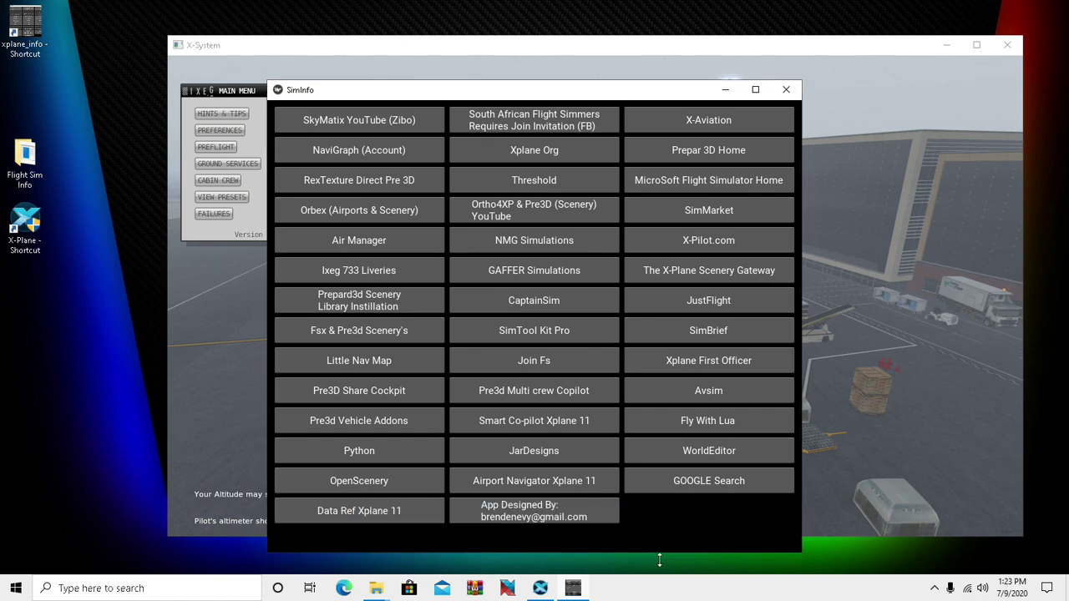
pyautogui.click(786, 91)
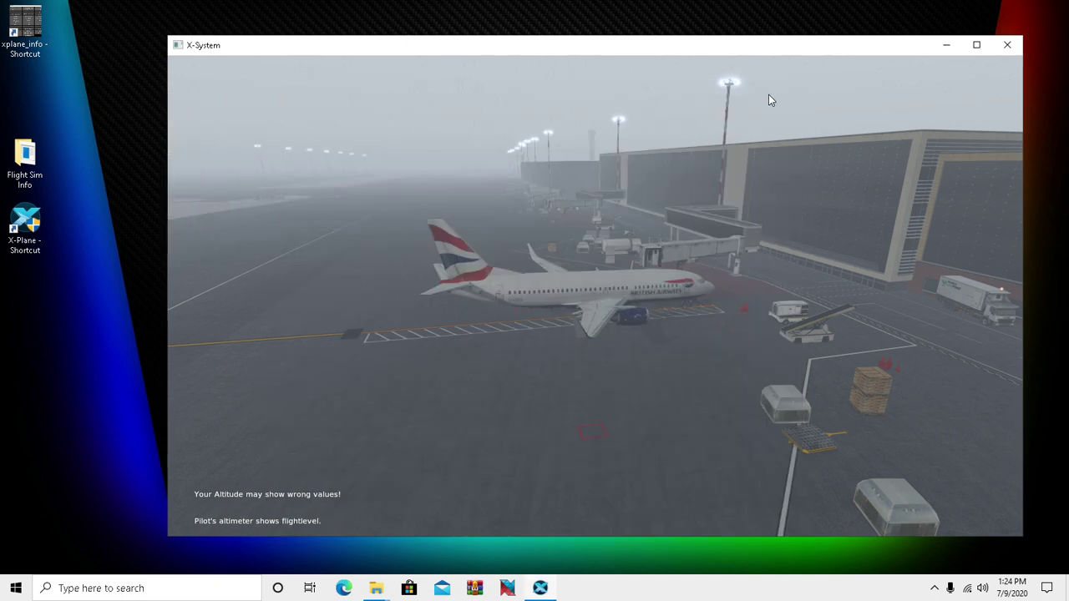
pyautogui.click(976, 44)
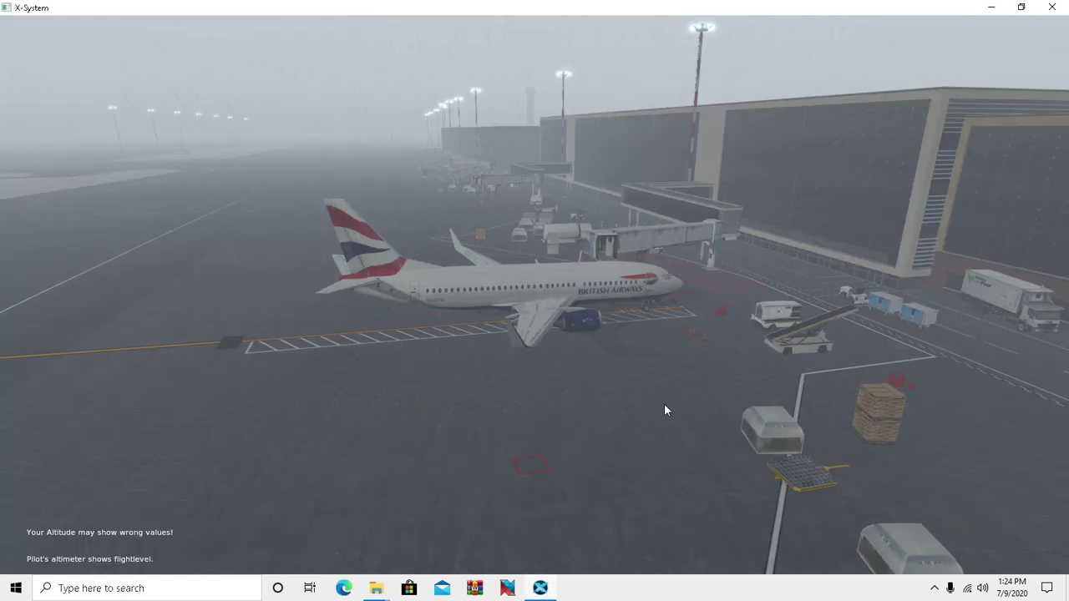